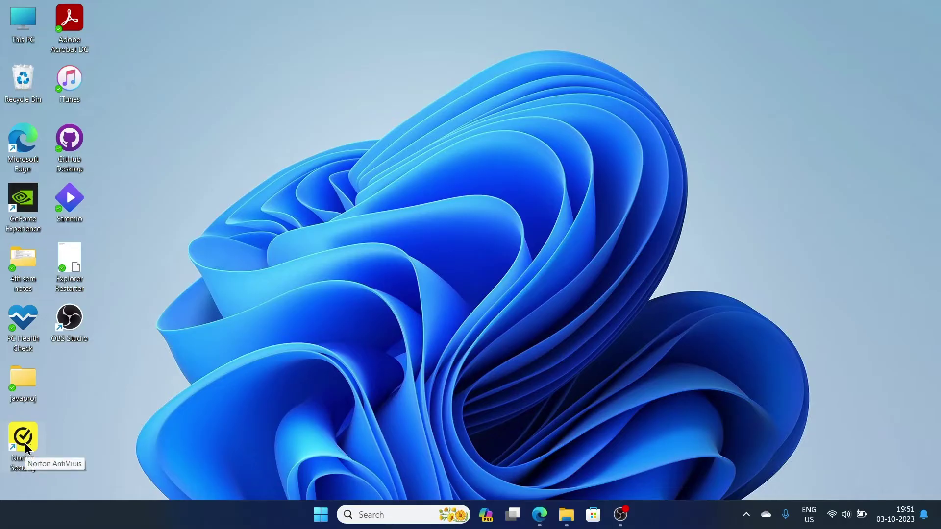
- Move Norton Security to OneDrive, drag it into the Desktop folder, then minimize Explorer
right_click(25, 443)
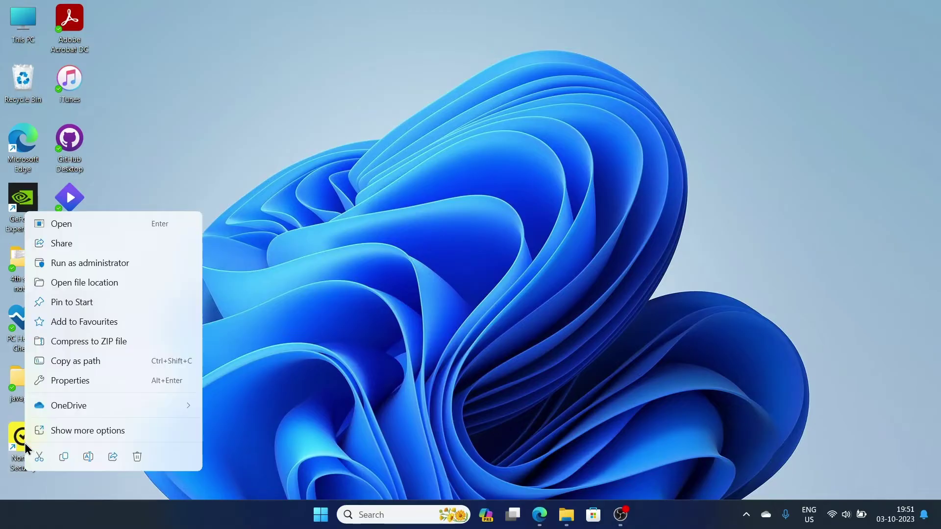
mouse_move(68, 405)
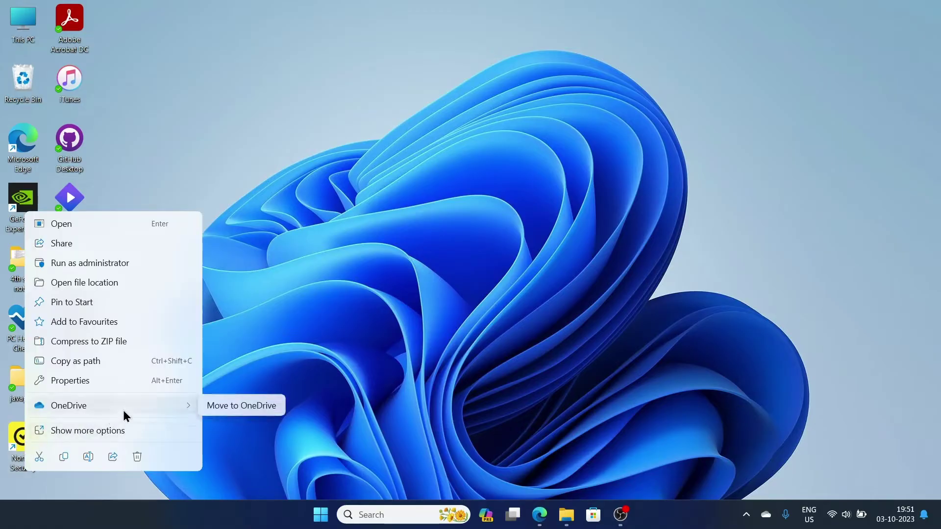
click(242, 405)
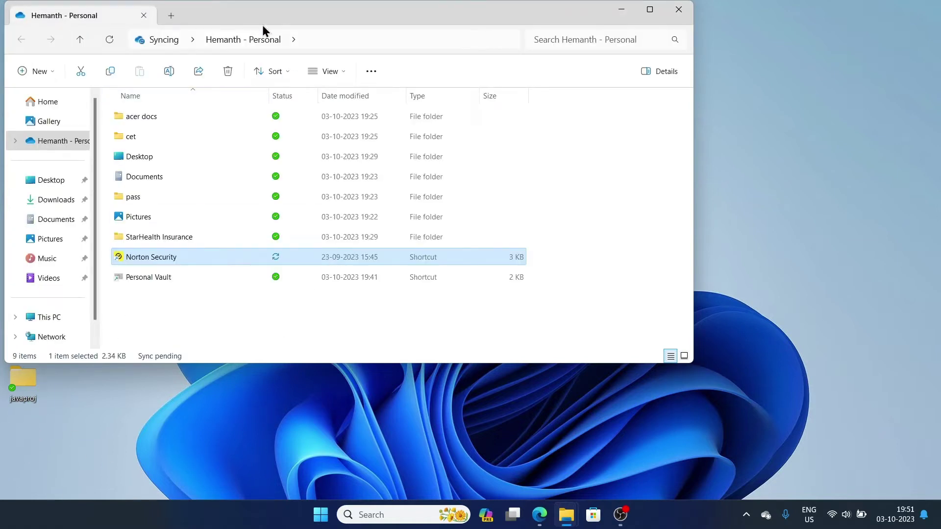
click(649, 14)
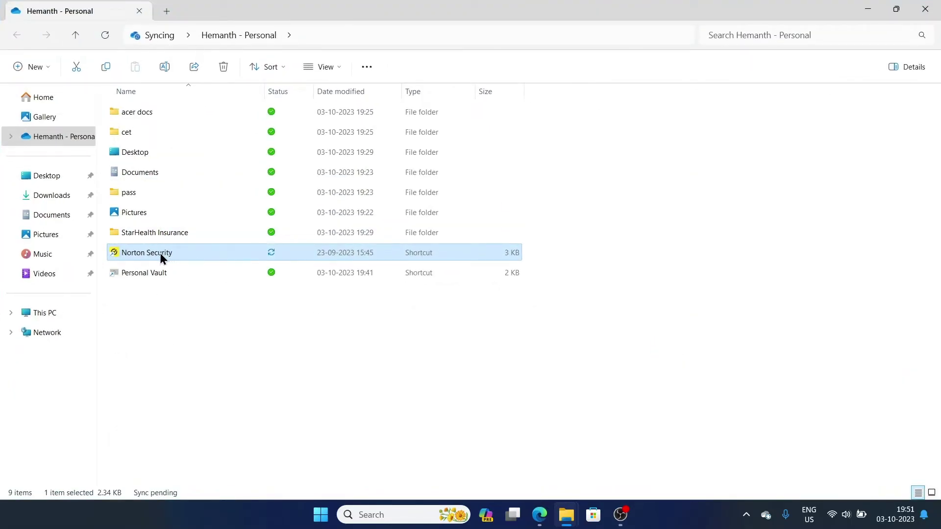
mouse_move(159, 253)
mouse_down()
mouse_move(216, 155)
mouse_move(208, 148)
mouse_up()
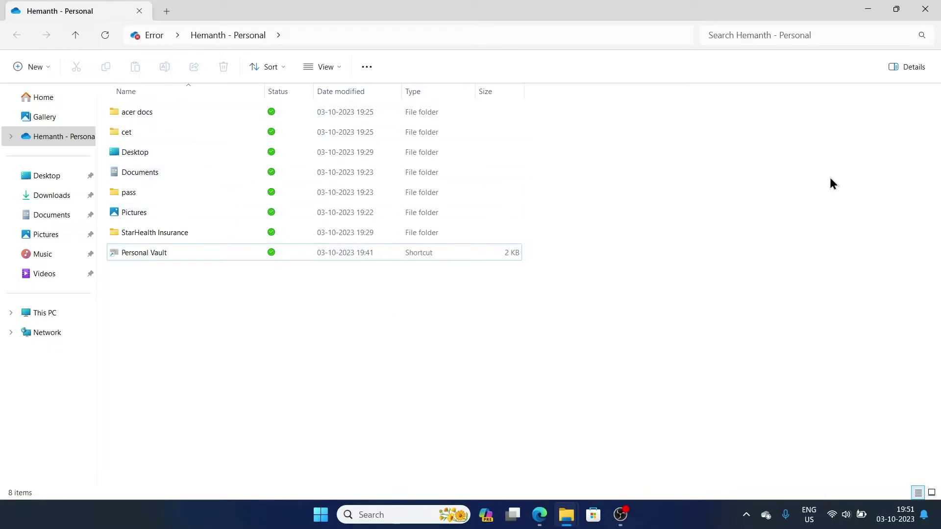
click(870, 14)
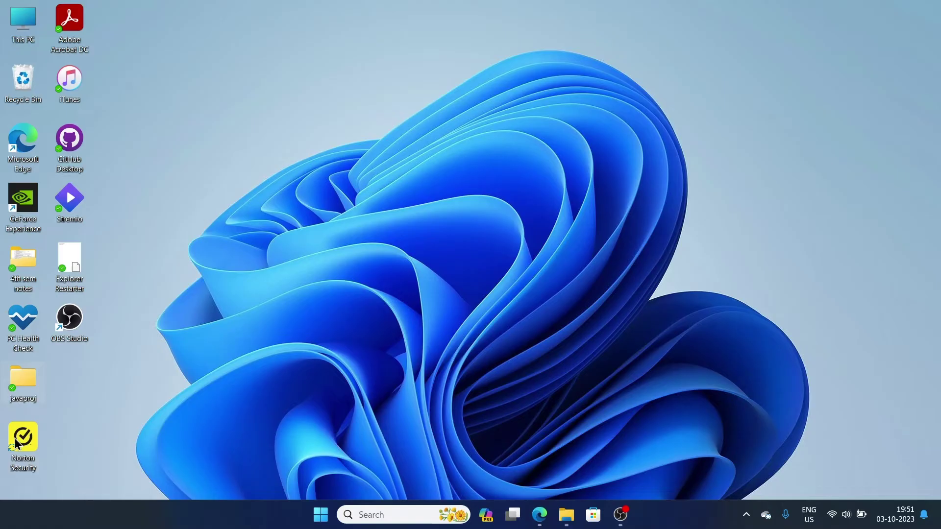
- Restore Explorer and review OneDrive's permissions sync error for Norton Security.lnk
click(566, 515)
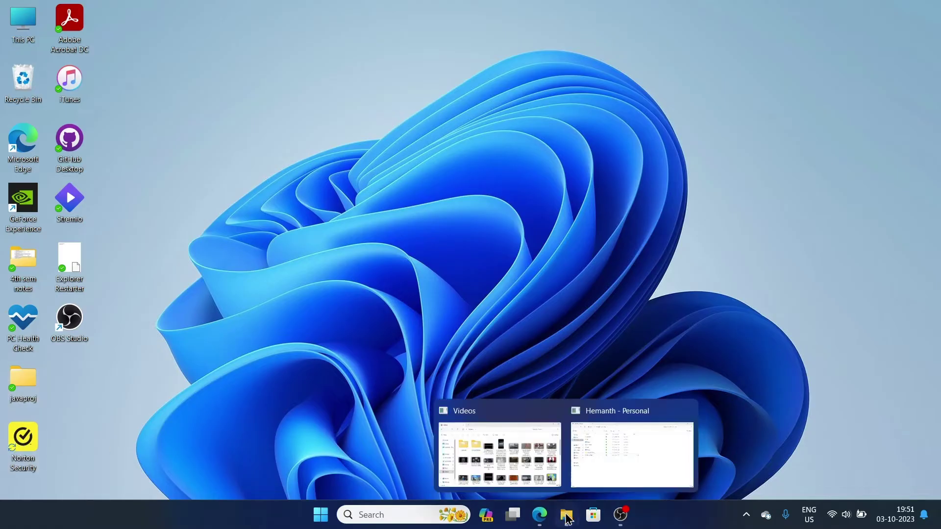
click(618, 448)
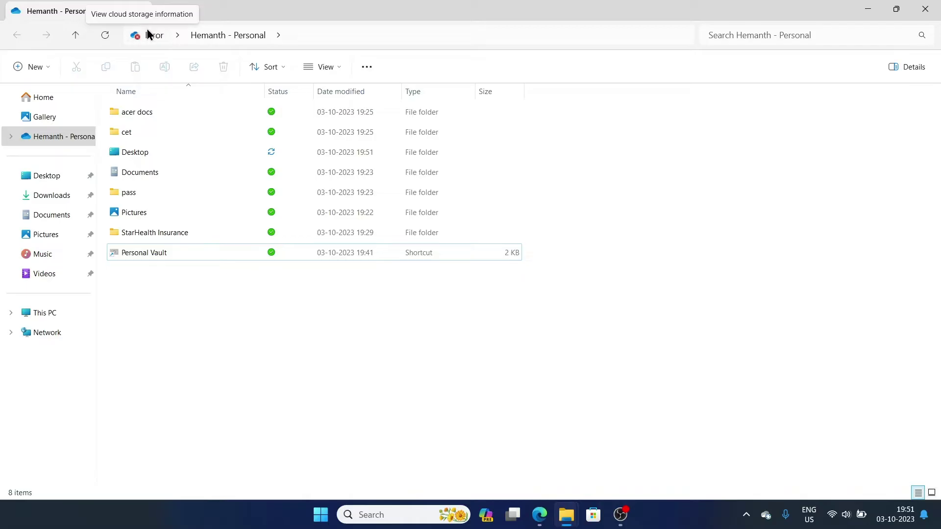
click(147, 28)
click(196, 399)
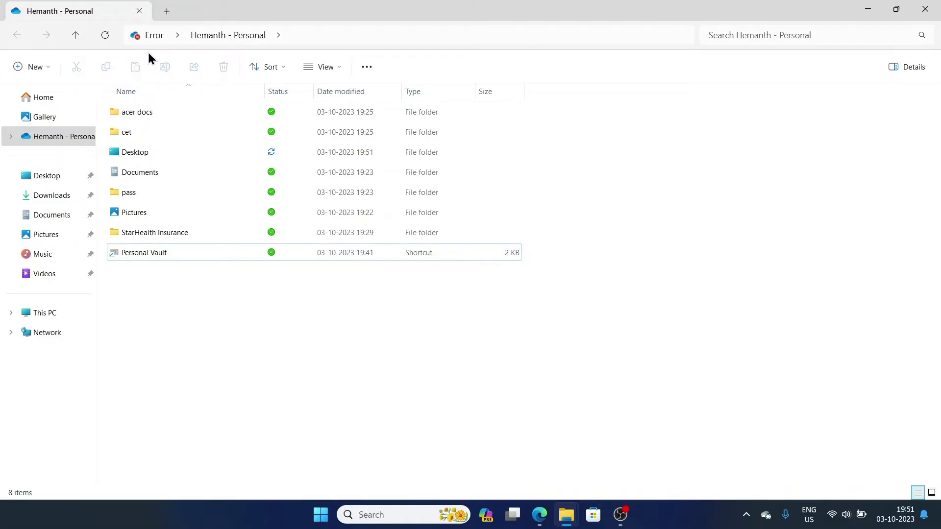
click(151, 37)
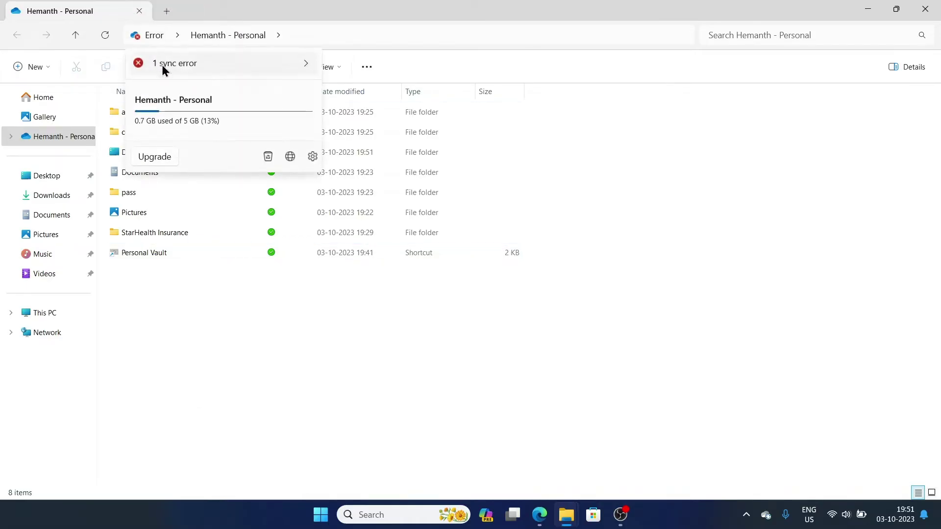
click(282, 69)
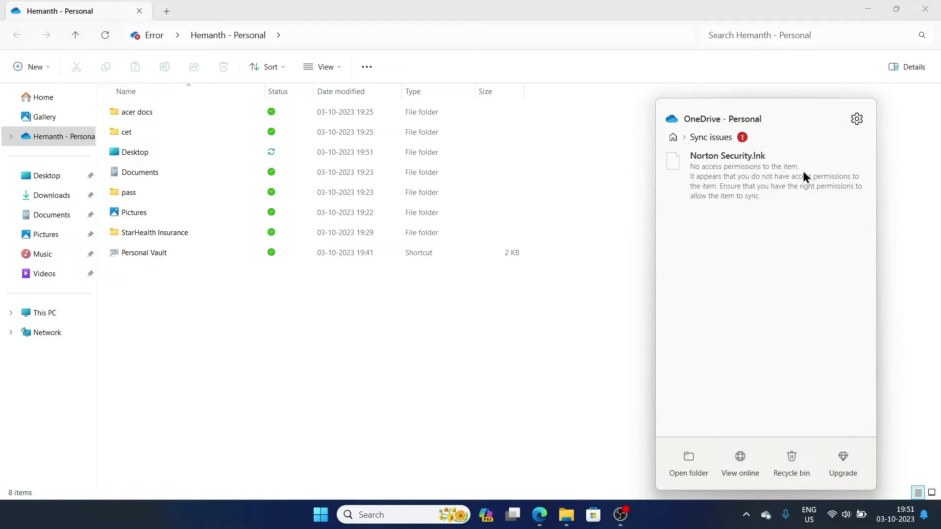
click(570, 343)
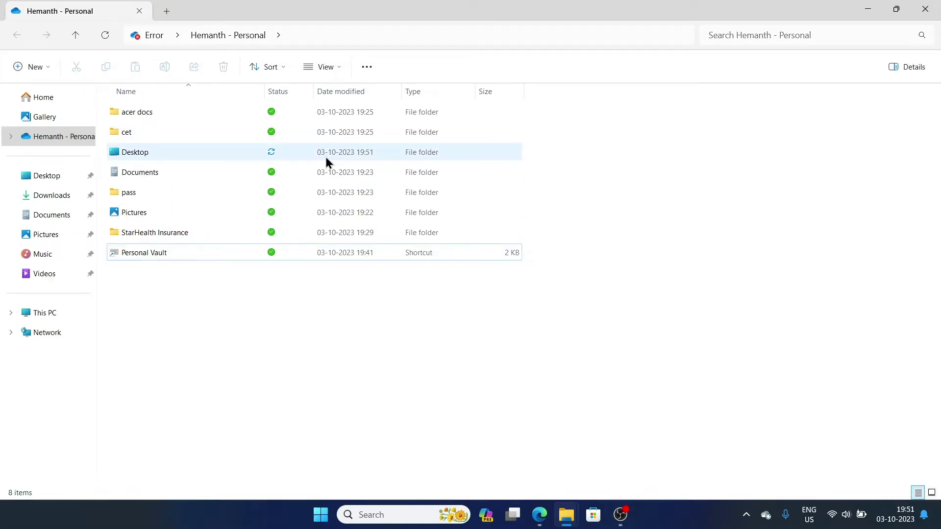
- Open the Desktop folder and show Norton Security's Properties on the Security tab
click(250, 149)
double_click(251, 150)
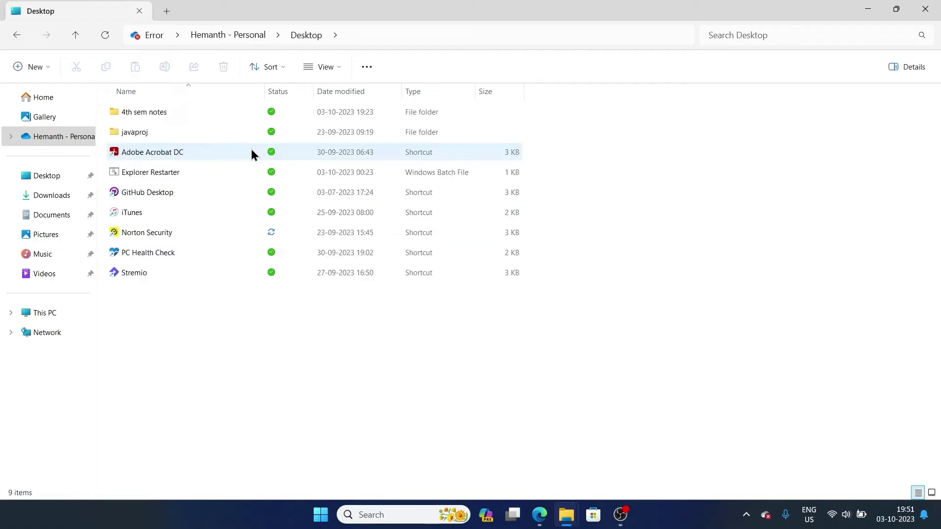
click(250, 233)
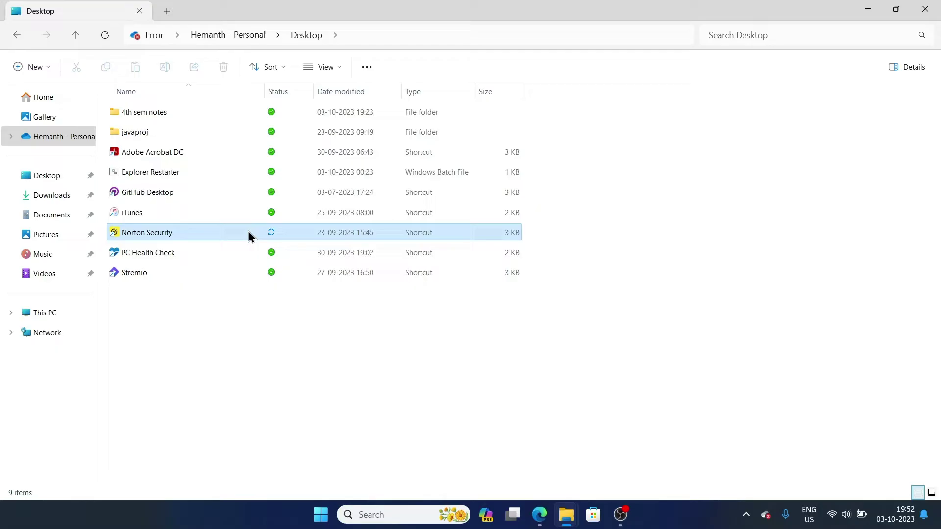
right_click(251, 235)
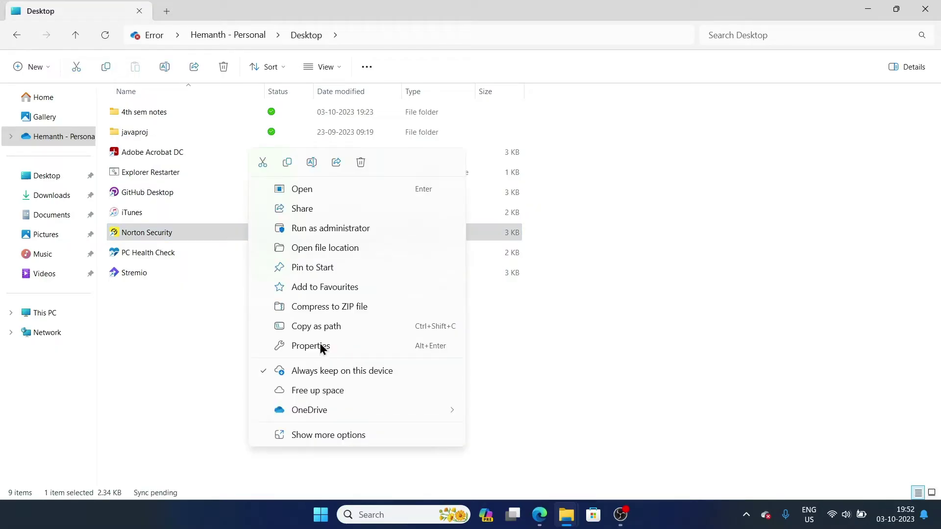
click(375, 346)
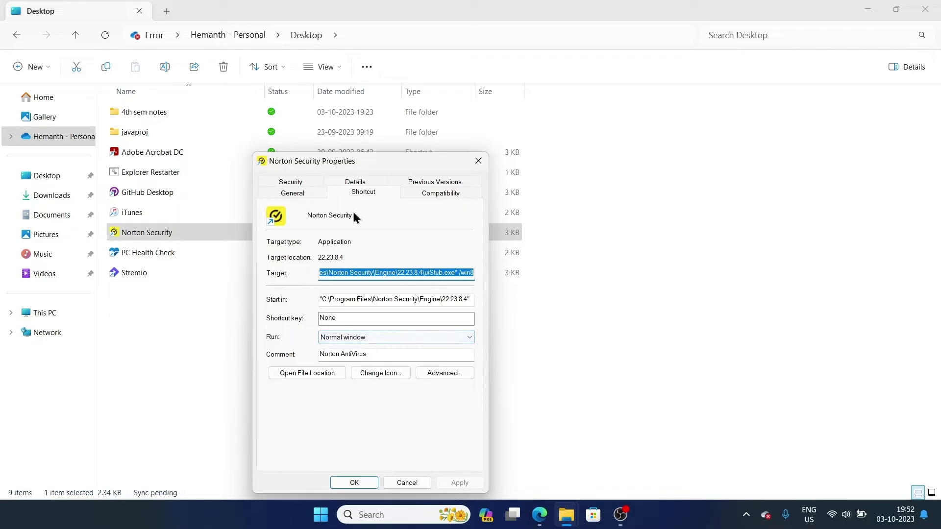
click(295, 181)
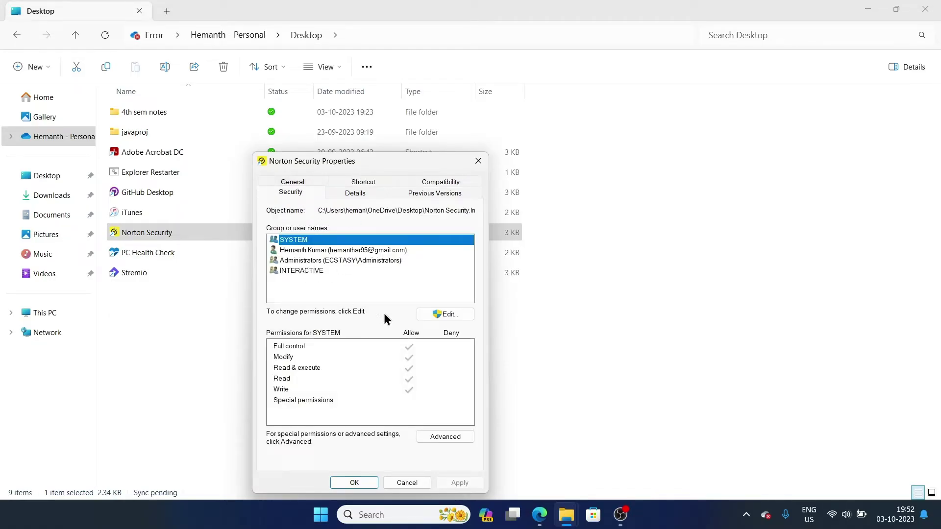
- Add the Everyone group to Norton Security's permissions using the Advanced search
click(447, 314)
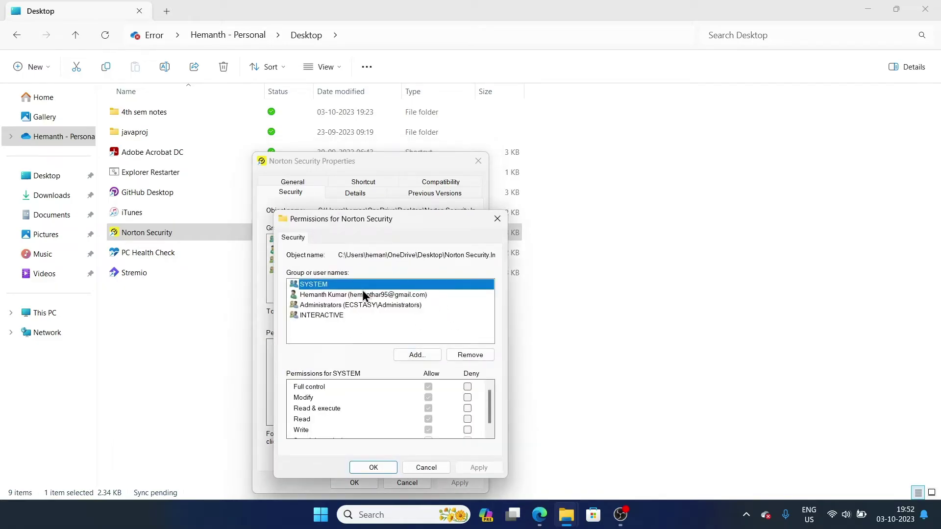
click(413, 354)
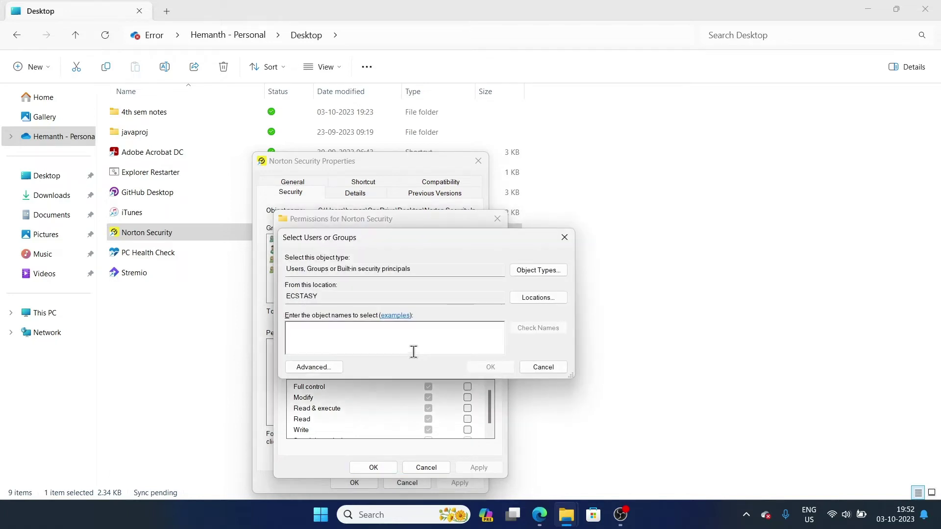
click(312, 367)
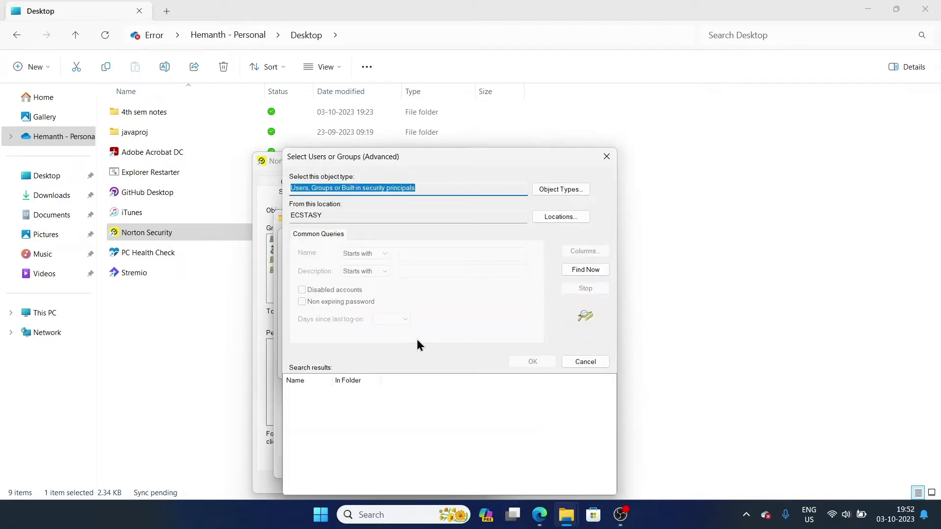
click(579, 269)
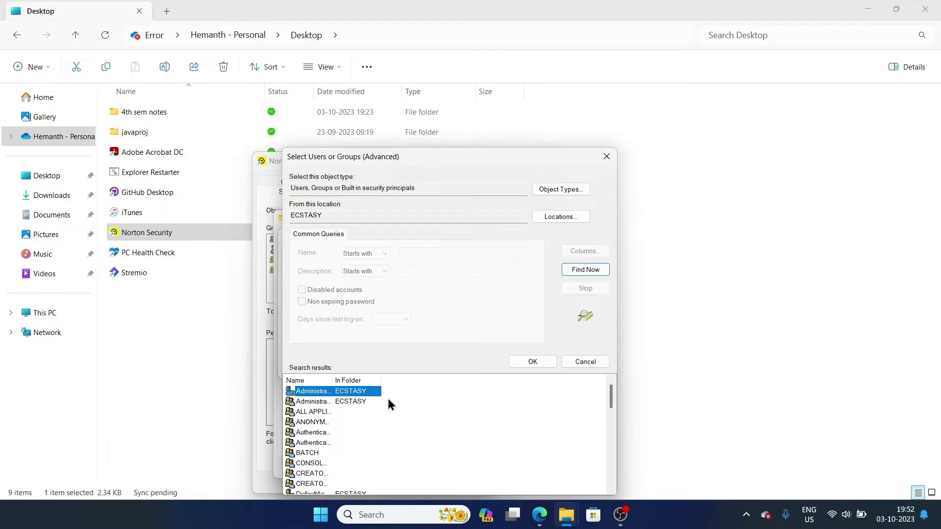
scroll(358, 422, down, 3)
scroll(359, 422, down, 3)
scroll(358, 421, down, 2)
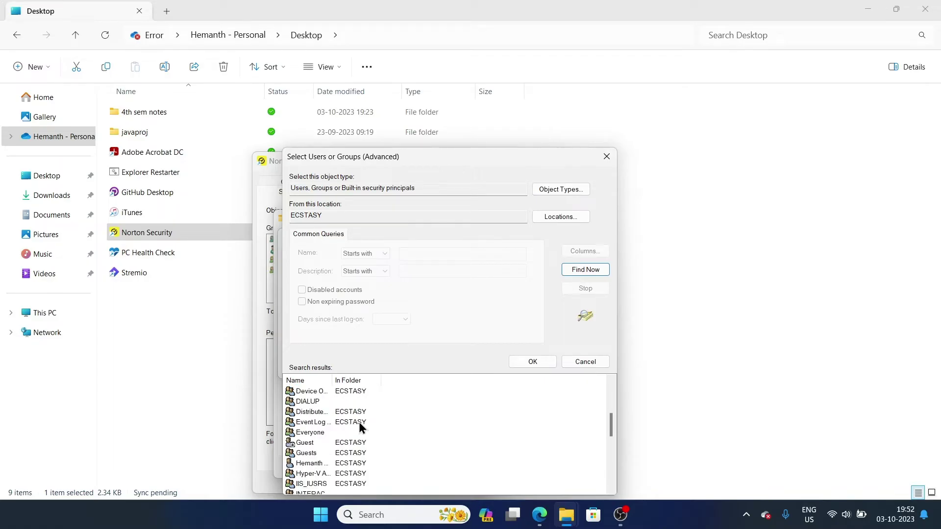
click(310, 432)
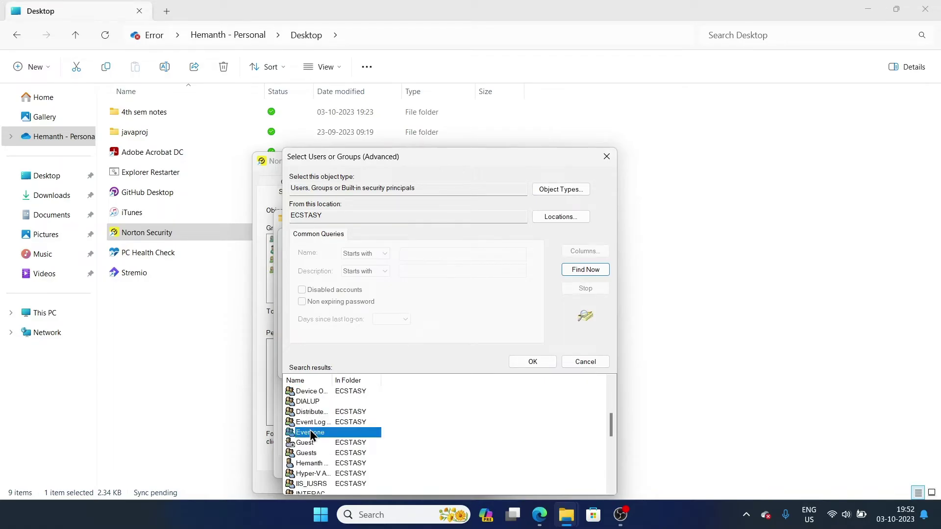
click(533, 361)
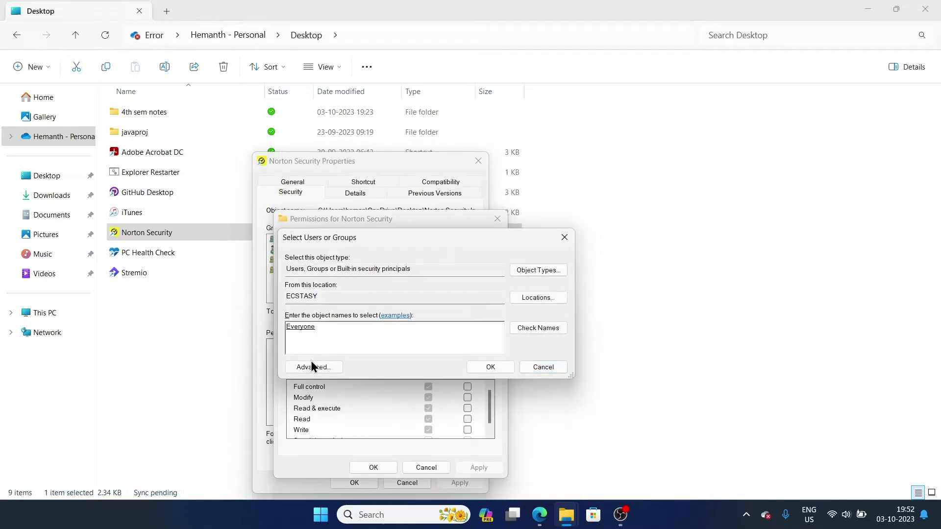
double_click(301, 327)
click(368, 335)
- Grant Everyone full control on Norton Security, apply it, and close Properties
click(484, 368)
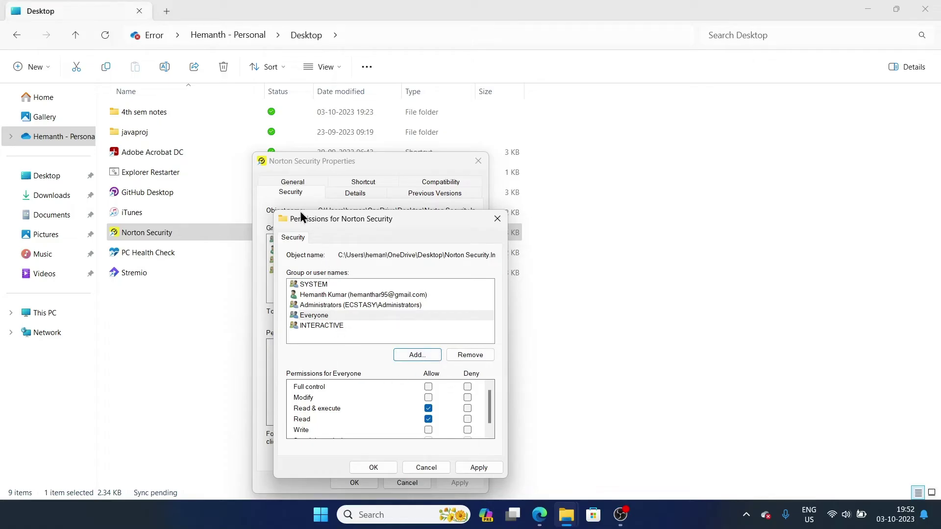
click(316, 316)
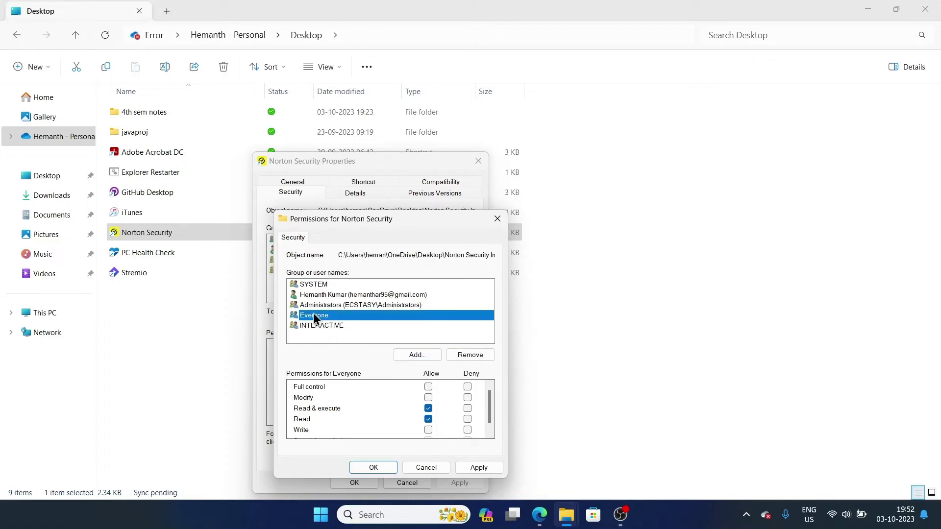
click(428, 386)
scroll(434, 401, down, 1)
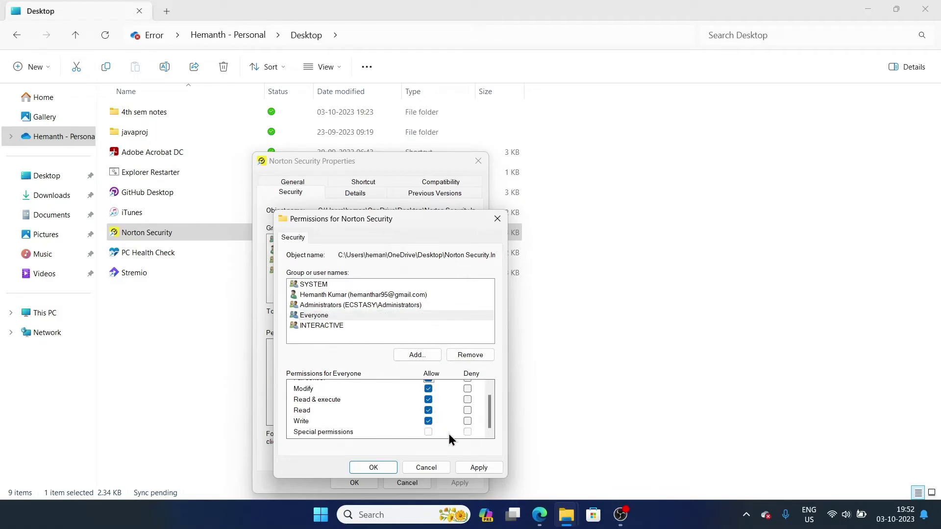
scroll(449, 433, up, 1)
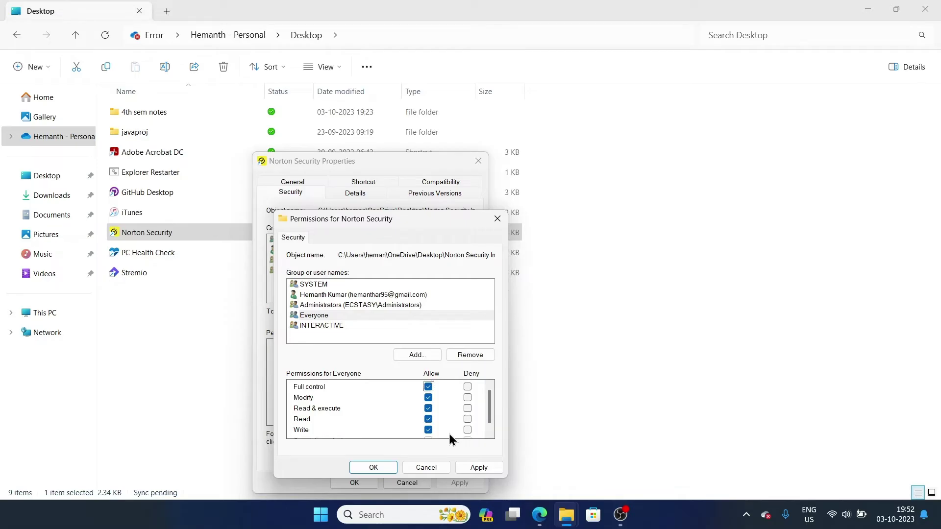
click(478, 467)
click(371, 468)
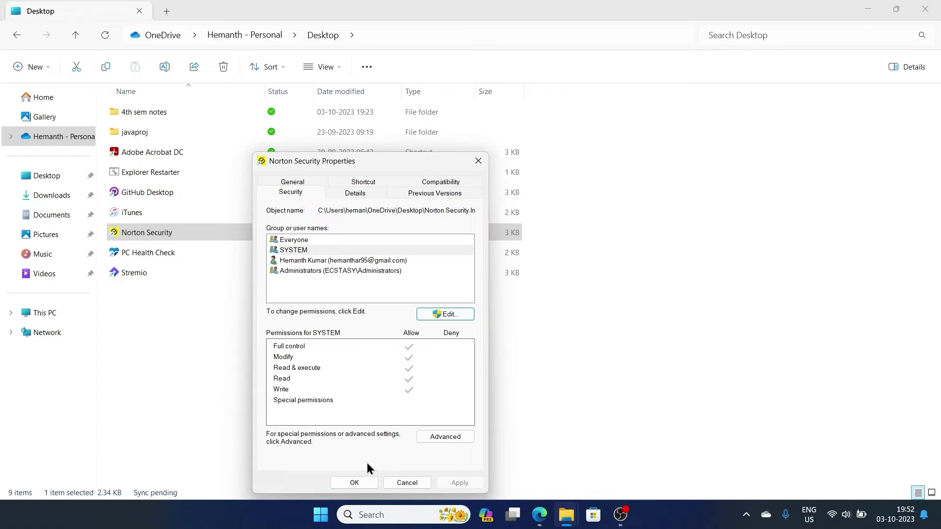
drag(384, 162, 737, 138)
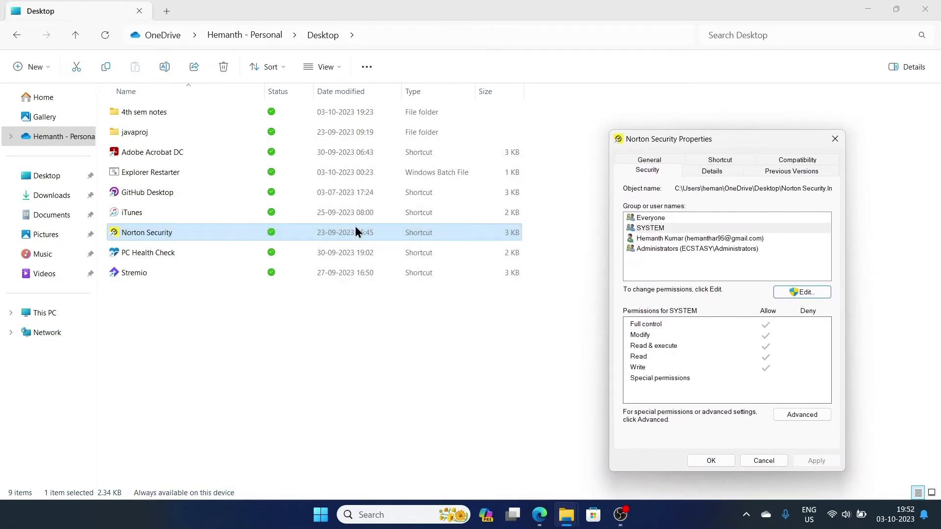
click(710, 460)
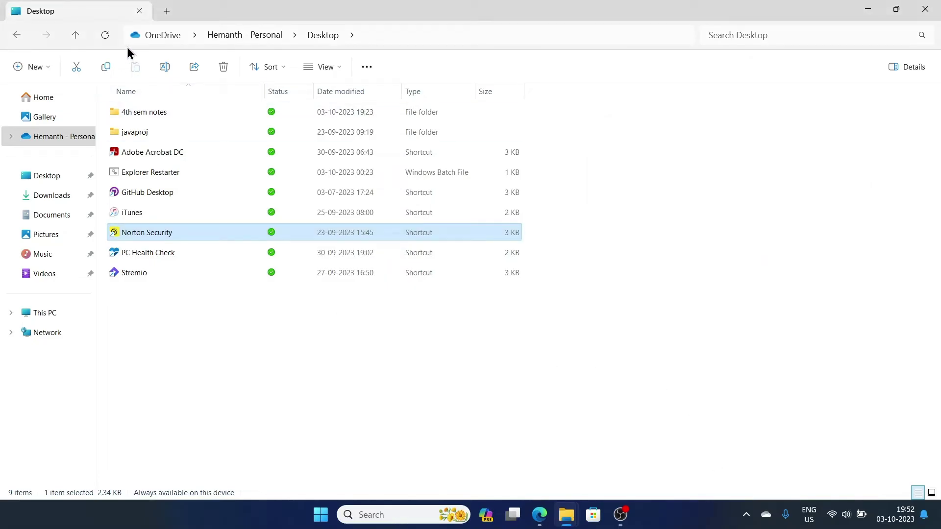
- Check OneDrive's status and activity panel to confirm Norton Security has synced
click(165, 33)
click(256, 65)
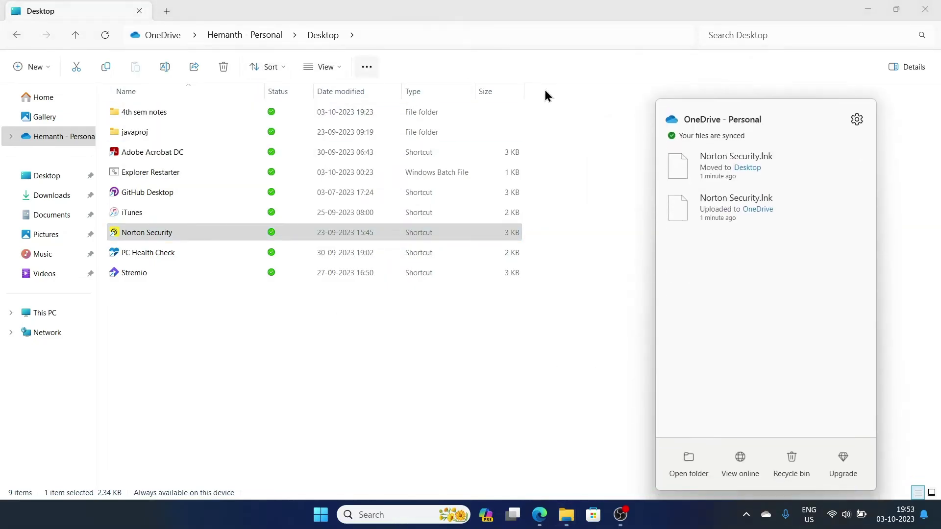
click(497, 379)
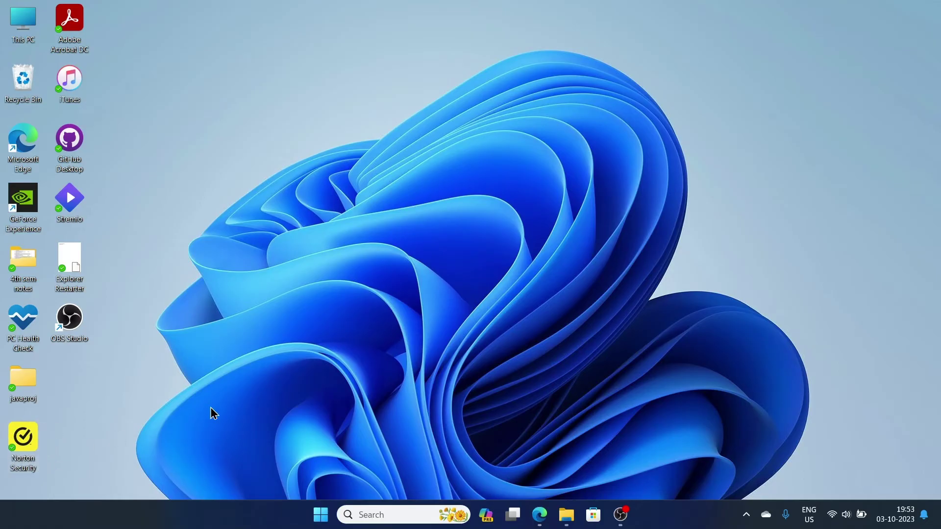
- Open GeForce Experience's file location and drag the shortcut into OneDrive's Desktop folder
right_click(22, 218)
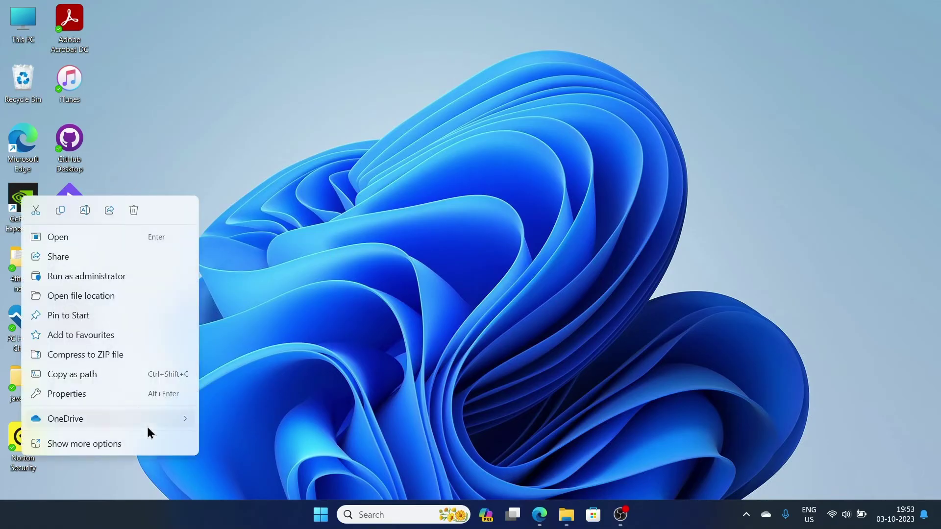
mouse_move(111, 418)
click(240, 422)
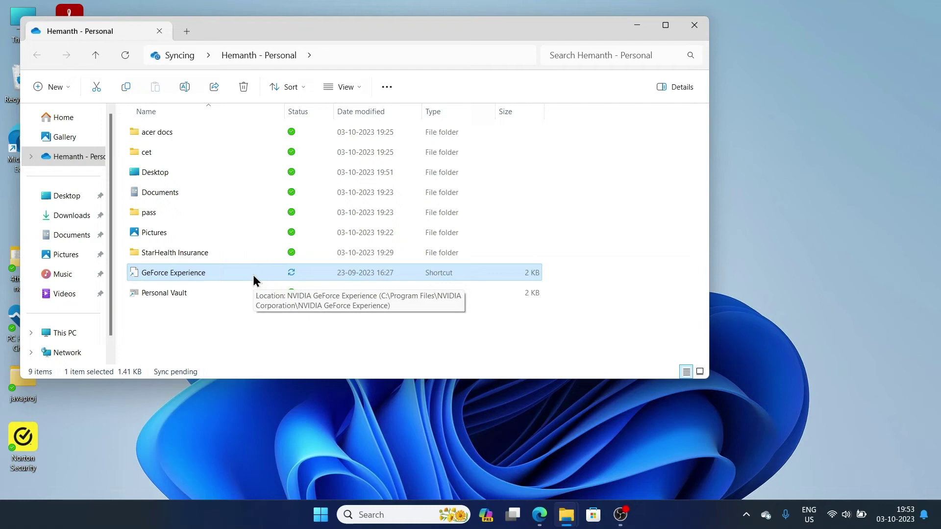
mouse_move(220, 272)
mouse_down()
mouse_move(239, 204)
mouse_move(222, 174)
mouse_up()
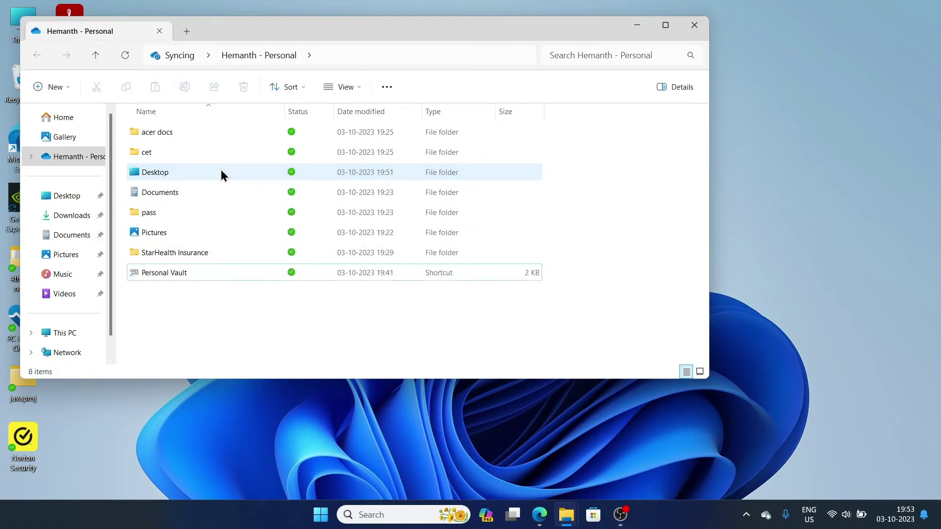
drag(359, 28, 559, 61)
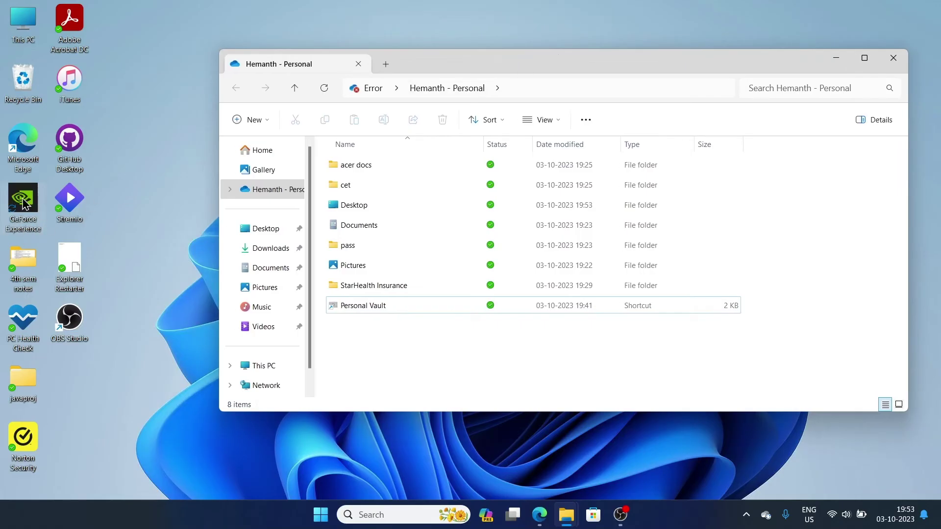
- Review GeForce Experience's sync error, then open Desktop and select the shortcut
click(369, 88)
click(424, 115)
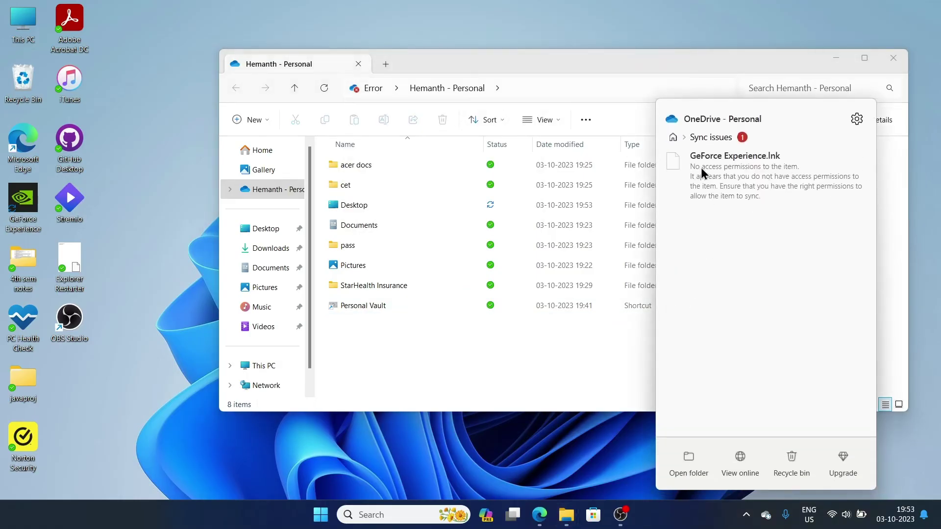
click(510, 368)
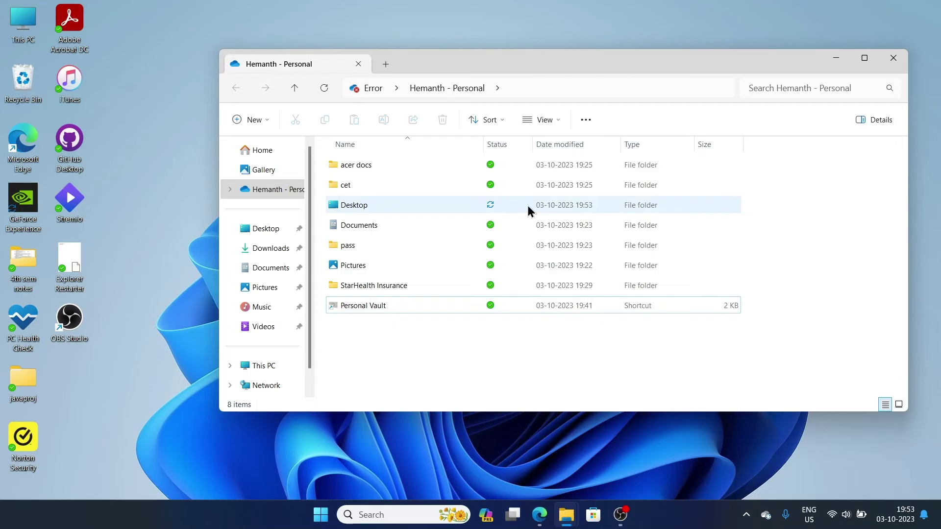
double_click(395, 208)
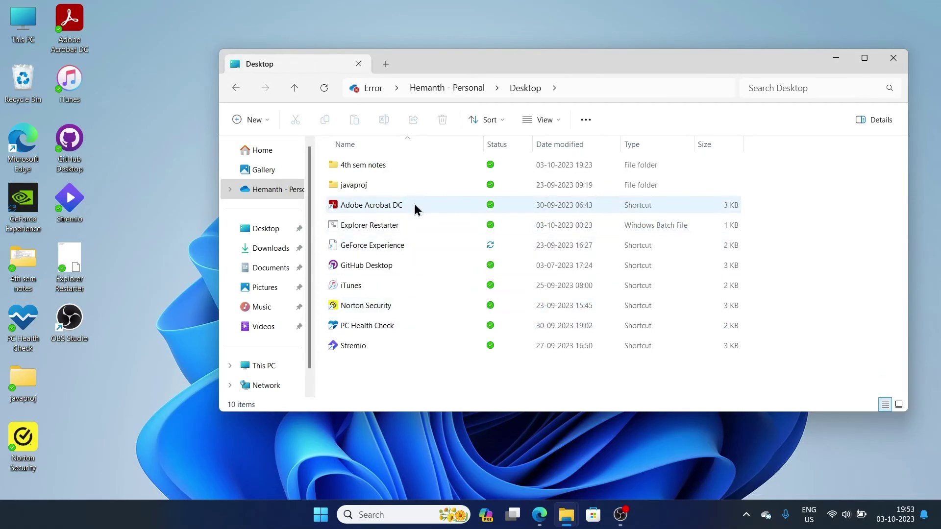
click(410, 243)
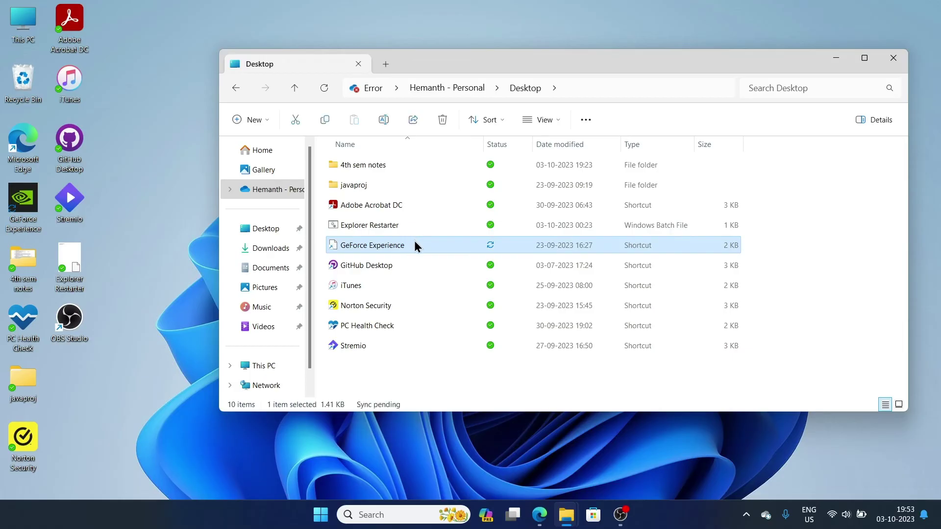
- Open GeForce Experience's Properties and start editing its Security permissions
right_click(416, 245)
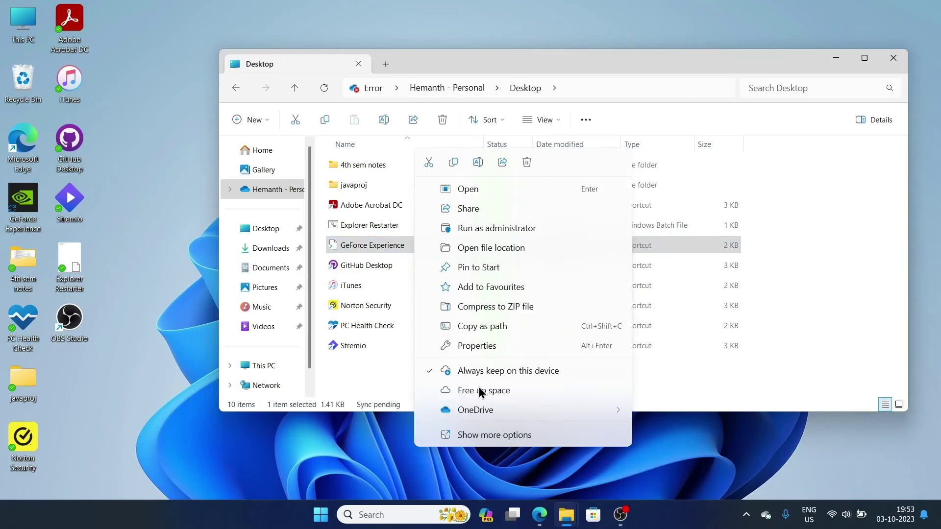
click(525, 344)
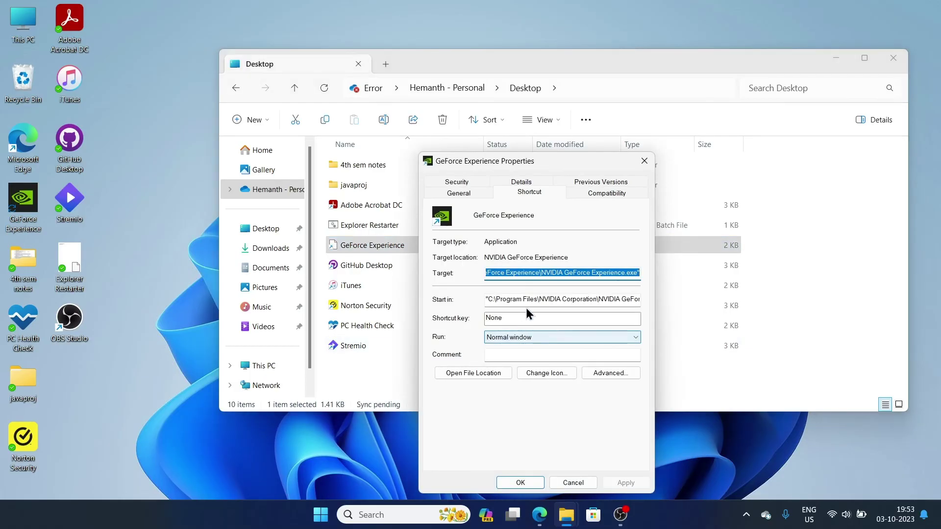
click(461, 182)
click(601, 317)
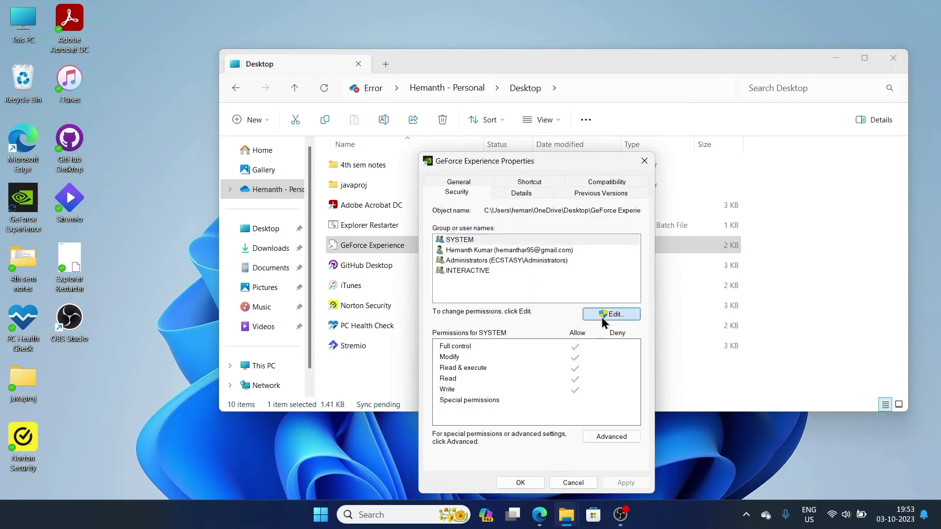
- Add Everyone with full control to GeForce Experience, apply, and close Properties
click(581, 354)
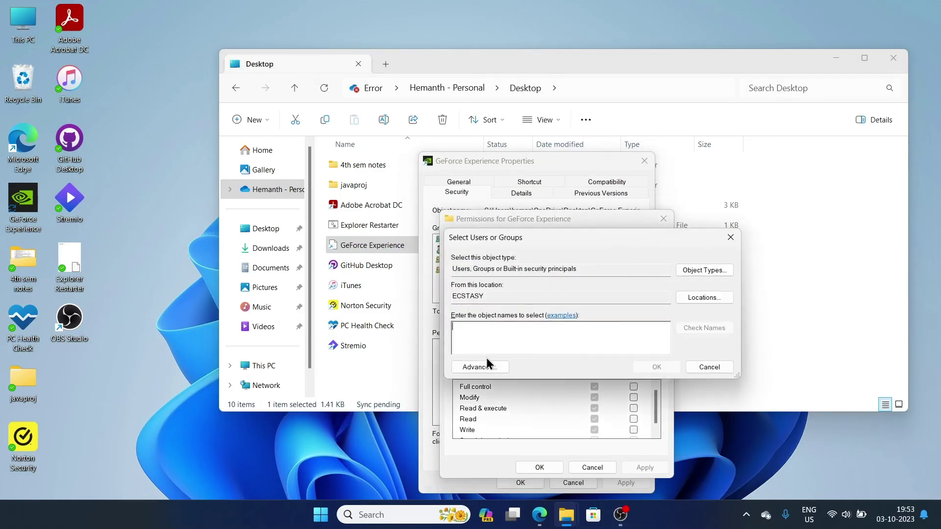
click(477, 367)
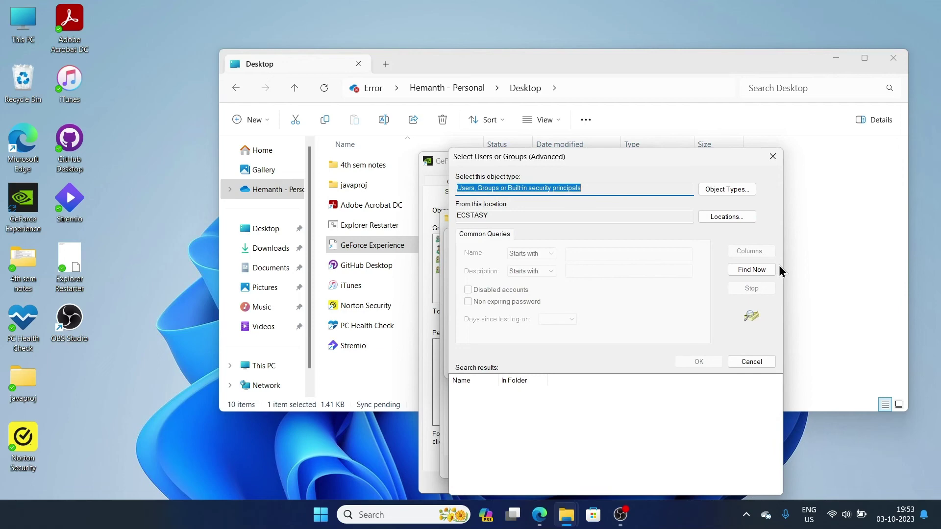
scroll(509, 421, down, 3)
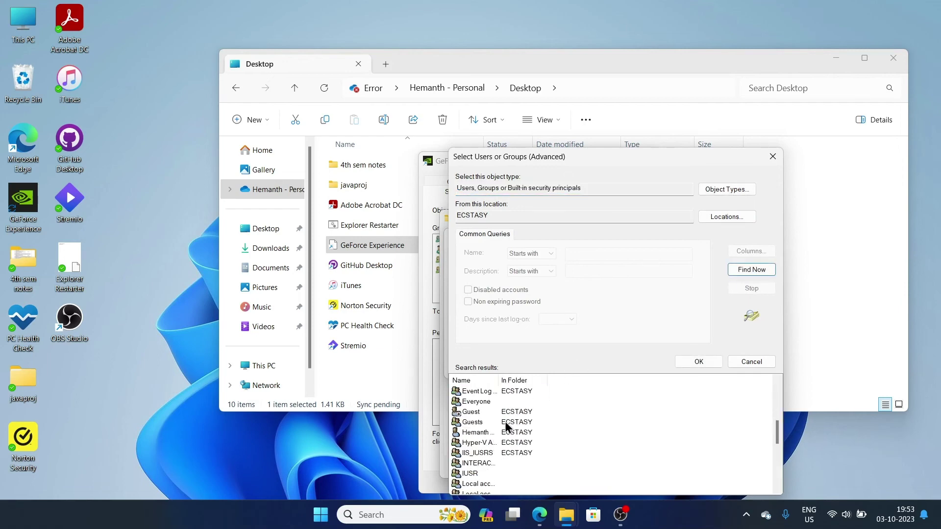
click(475, 401)
click(698, 361)
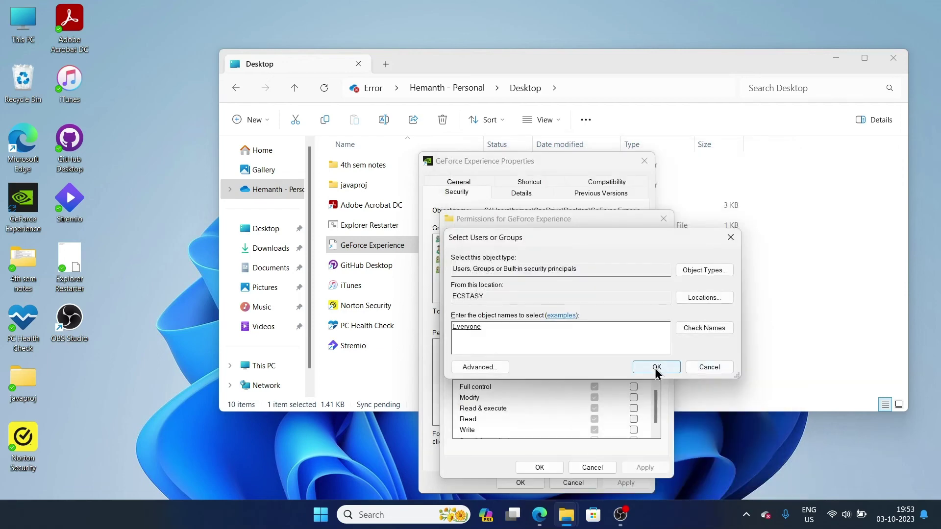
click(655, 368)
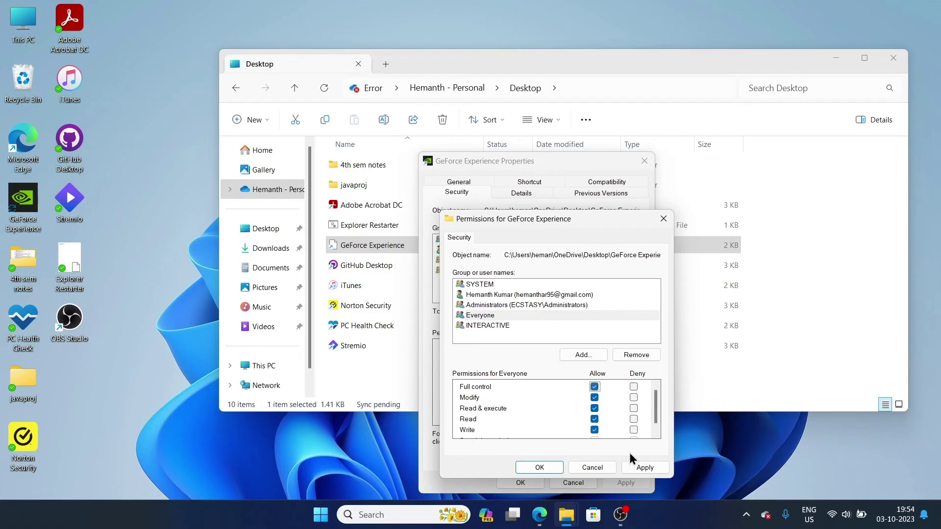
click(644, 467)
click(540, 467)
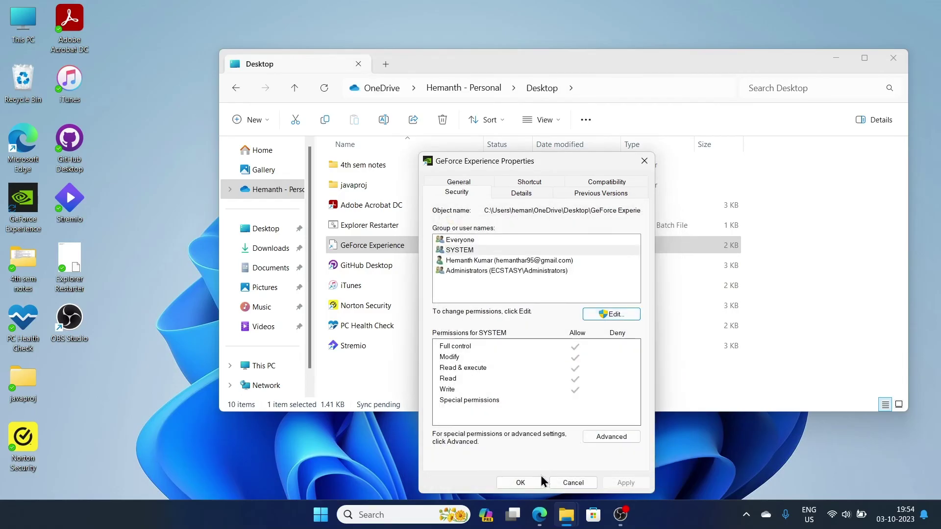
click(520, 482)
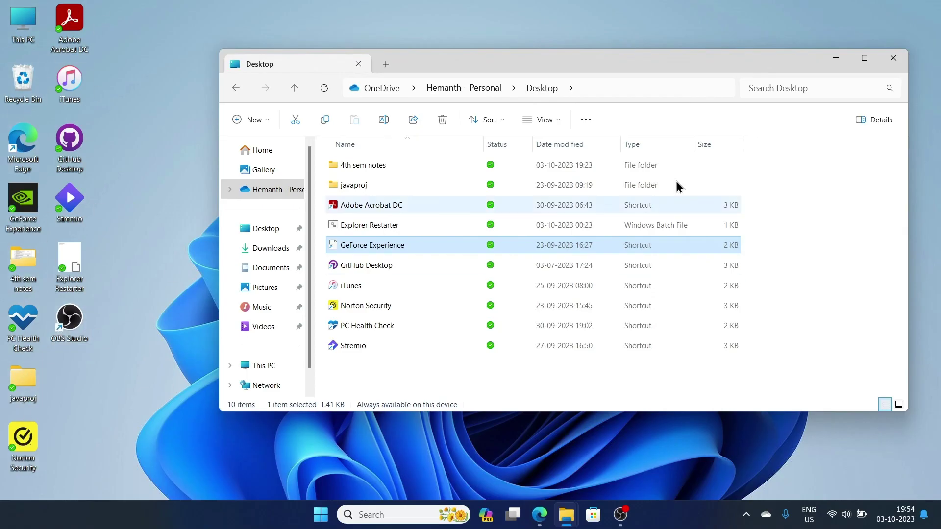
- Reopen OneDrive's Desktop folder to refresh the green sync ticks, then minimize Explorer
click(864, 59)
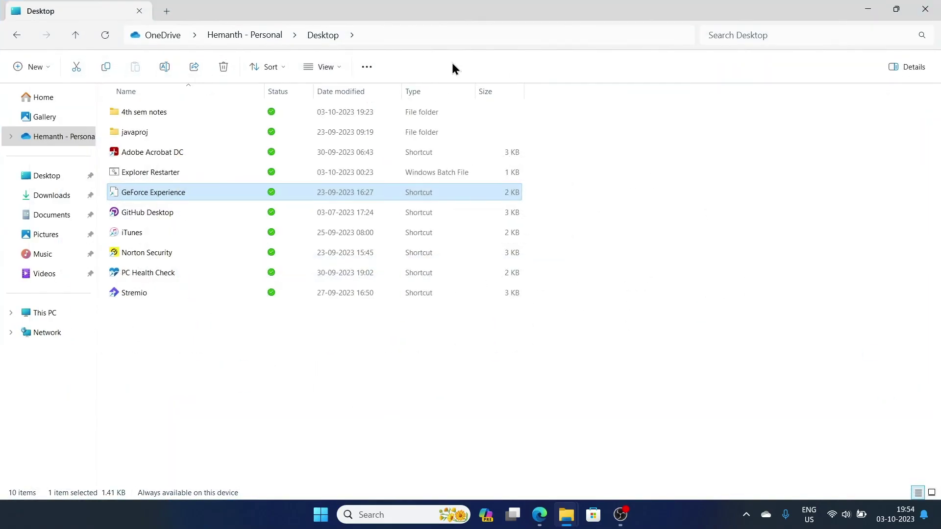
click(236, 37)
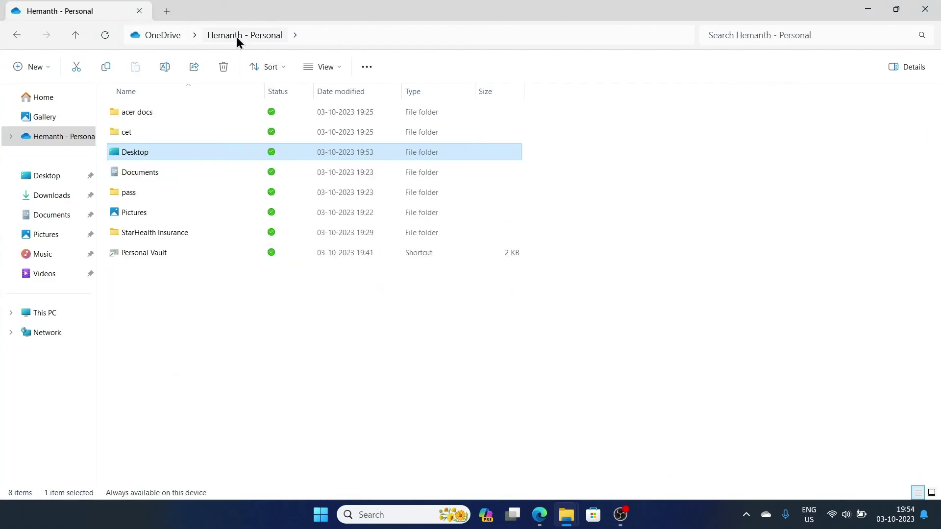
double_click(204, 154)
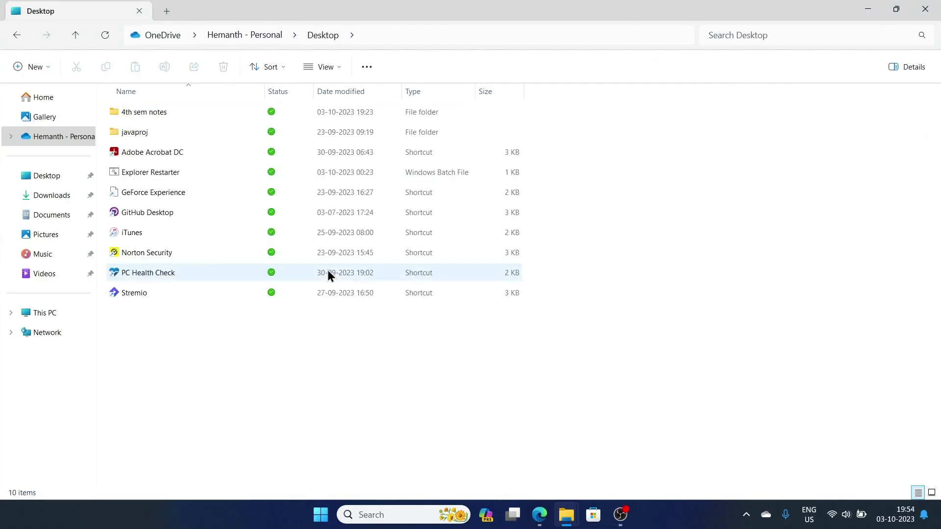
click(868, 10)
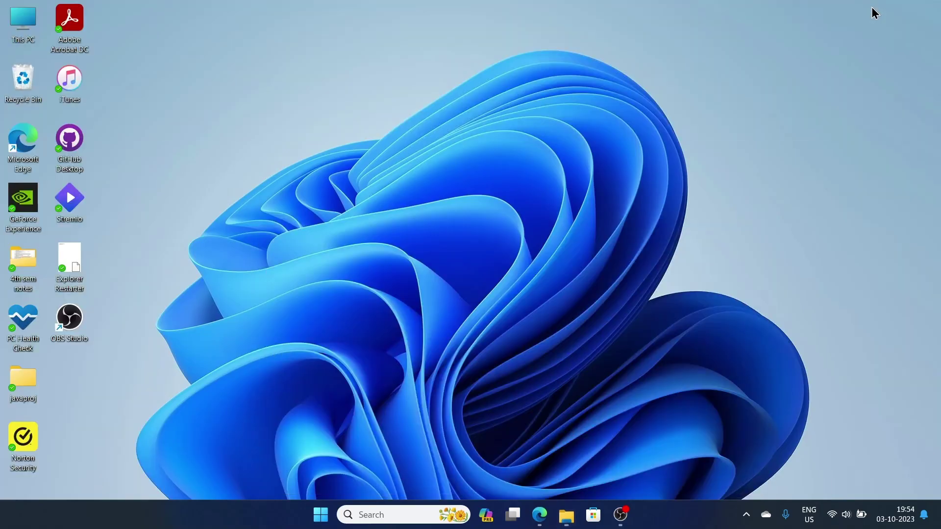